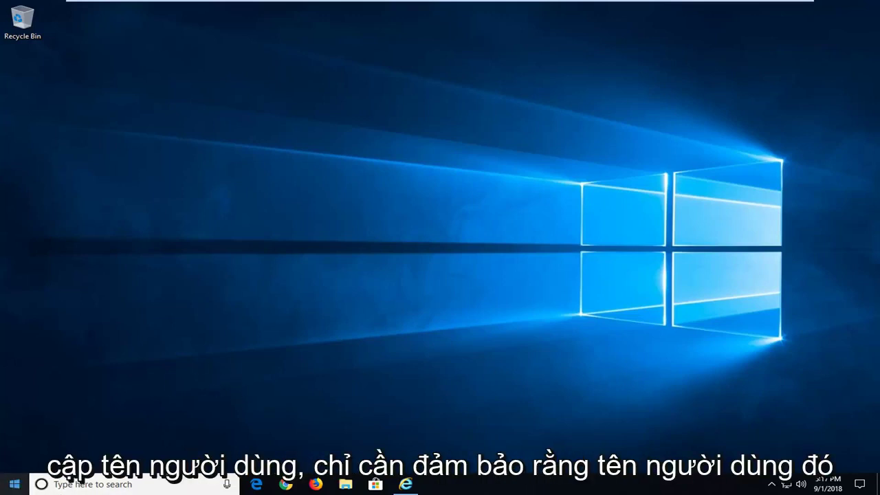
# - View the Sleep, Shut down and Restart power options, then dismiss Start back to the desktop
pyautogui.click(13, 484)
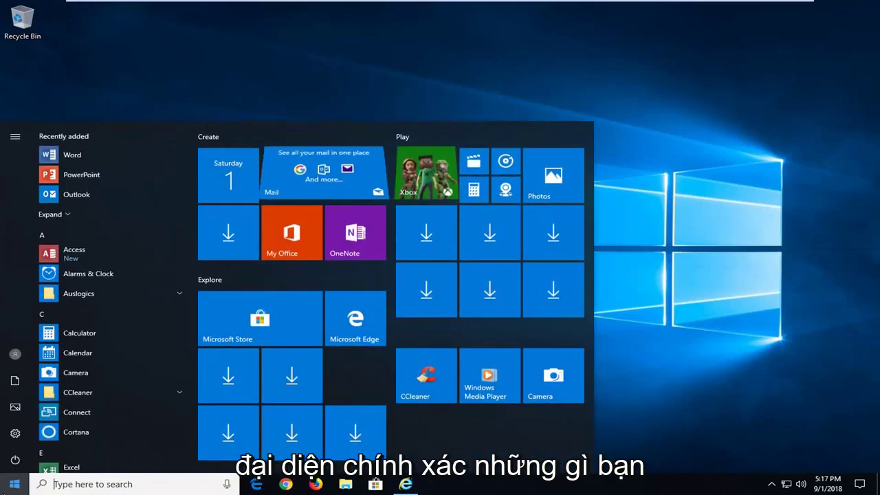
pyautogui.click(15, 459)
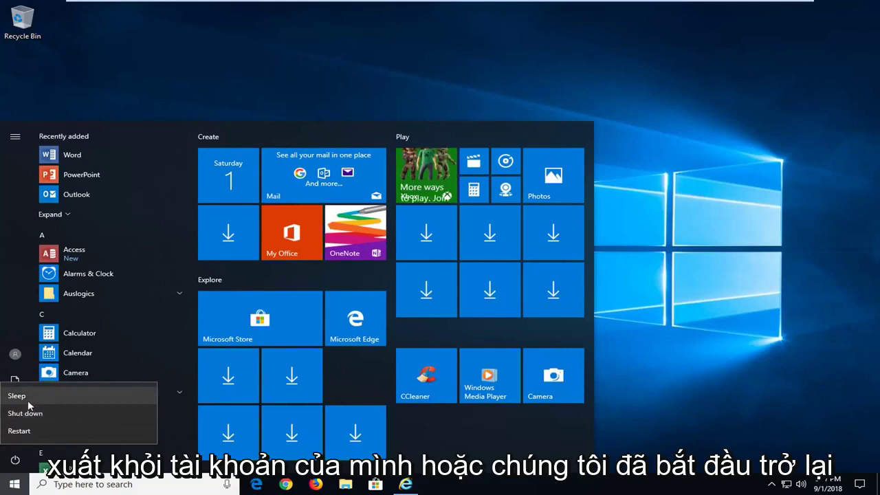
pyautogui.press('Escape')
pyautogui.click(258, 98)
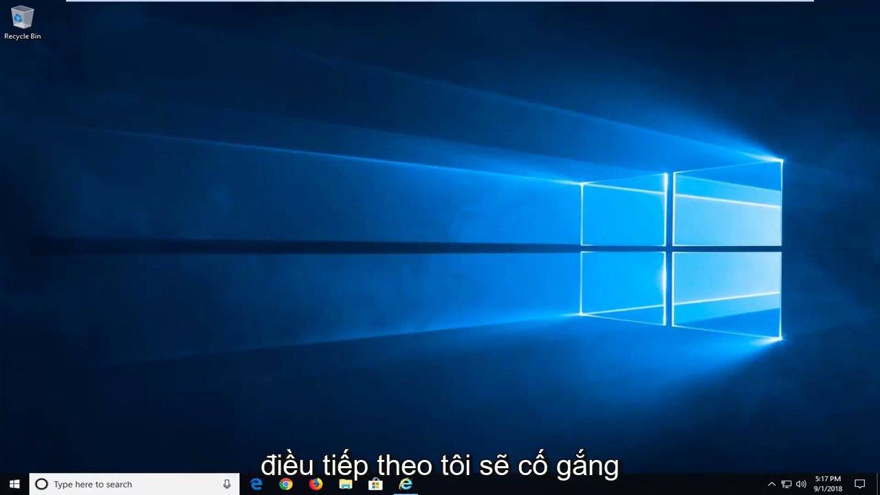
# - Launch regedit from Start search as administrator and approve the UAC prompt
pyautogui.click(15, 482)
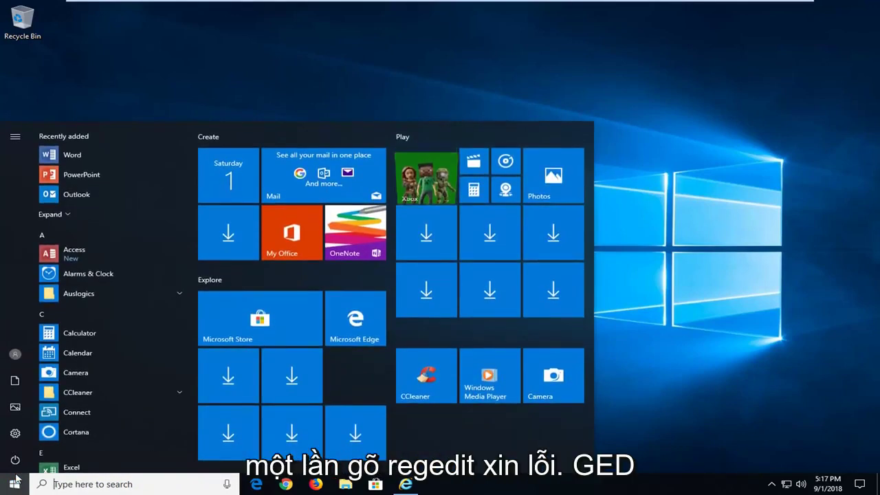
pyautogui.write('regedit')
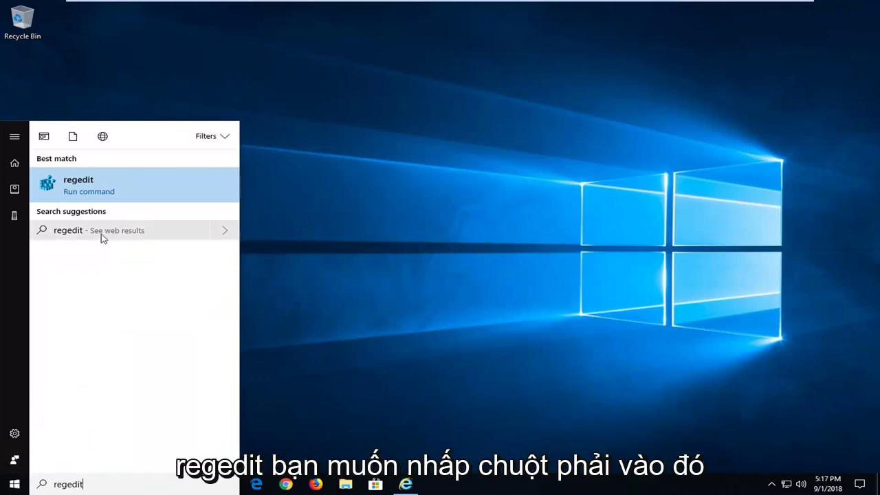
pyautogui.rightClick(107, 193)
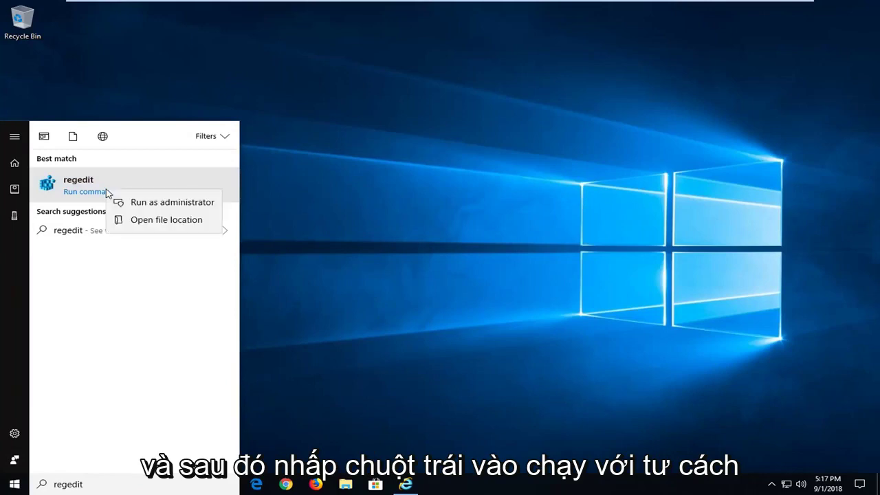
pyautogui.click(137, 209)
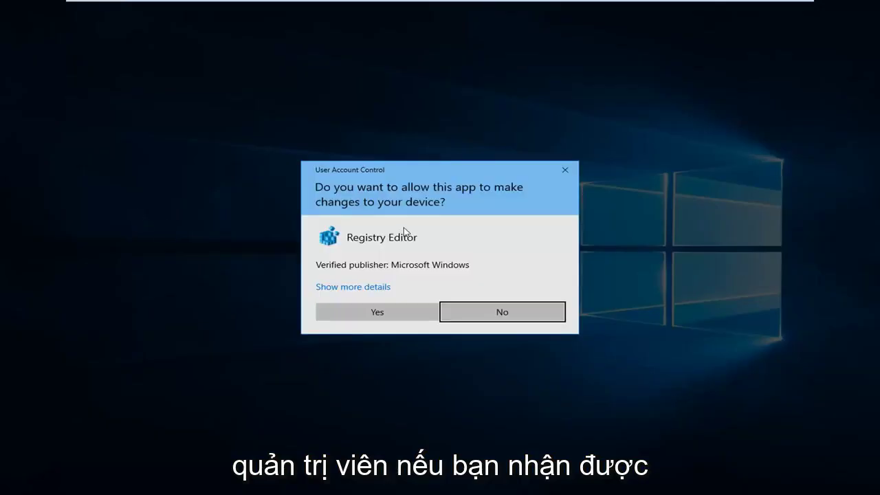
pyautogui.click(366, 306)
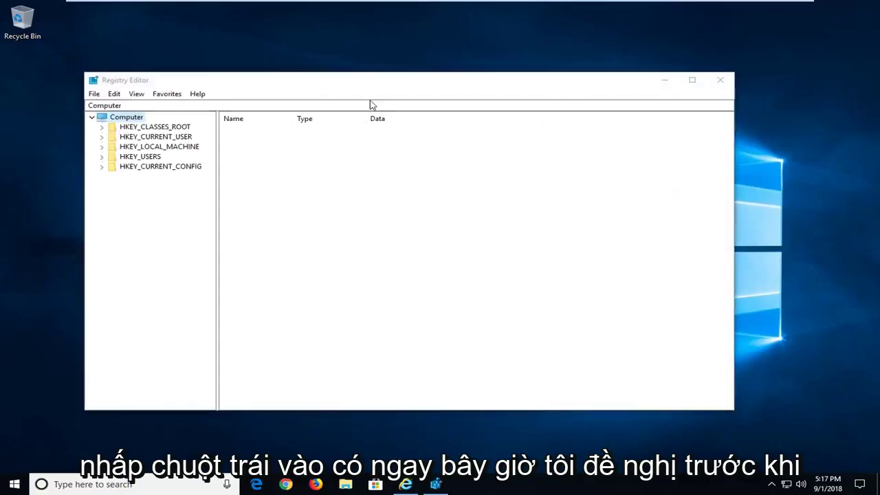
# - Export the whole registry (range All) as a backup file on the Desktop
pyautogui.moveTo(355, 80)
pyautogui.mouseDown()
pyautogui.moveTo(415, 77)
pyautogui.moveTo(405, 75)
pyautogui.mouseUp()
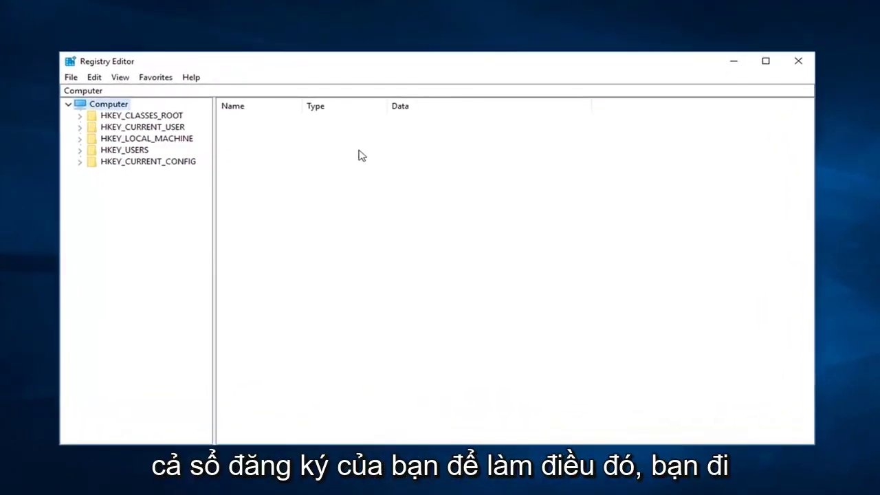
pyautogui.click(71, 77)
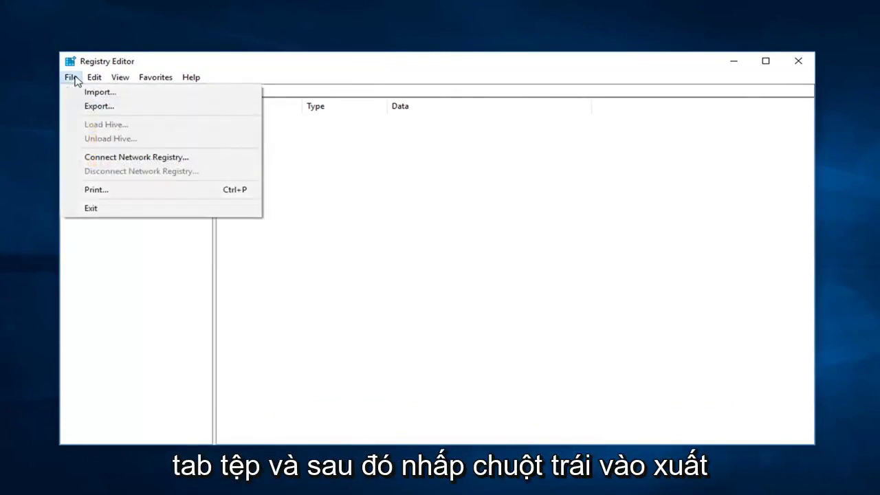
pyautogui.click(96, 108)
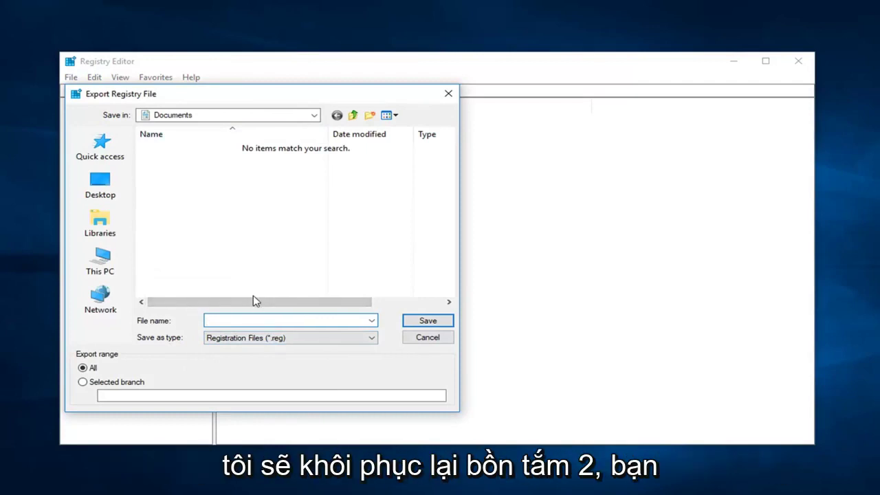
pyautogui.click(100, 184)
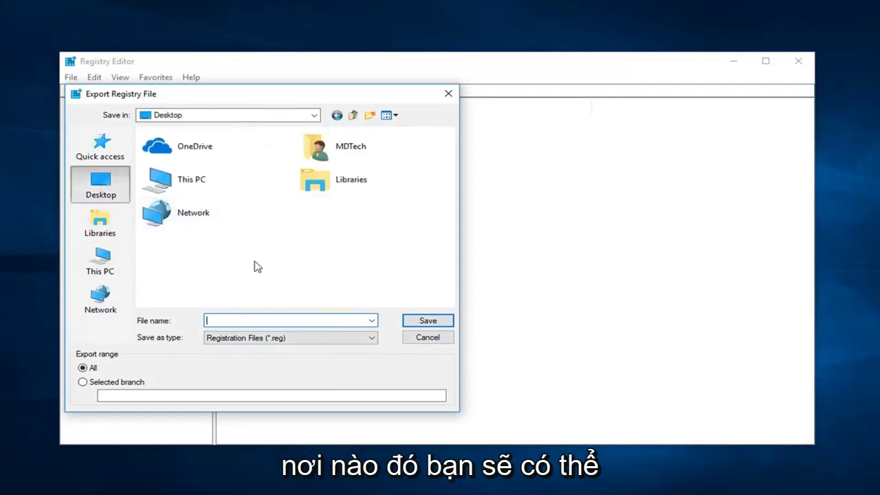
pyautogui.click(425, 336)
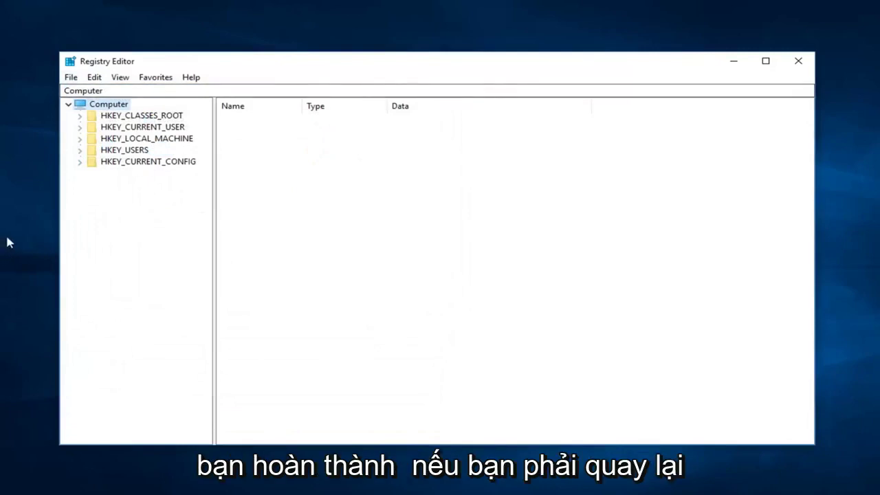
# - Look at the File > Import dialog and cancel it without importing
pyautogui.click(69, 79)
pyautogui.click(92, 91)
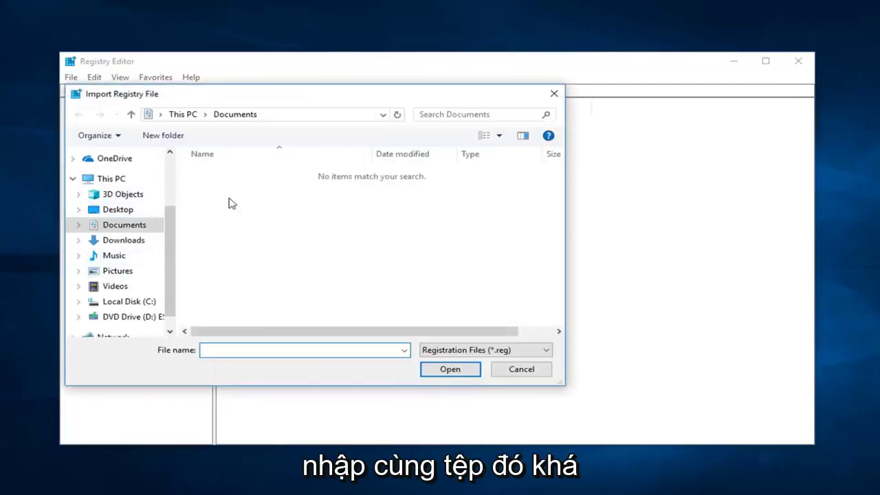
pyautogui.click(553, 95)
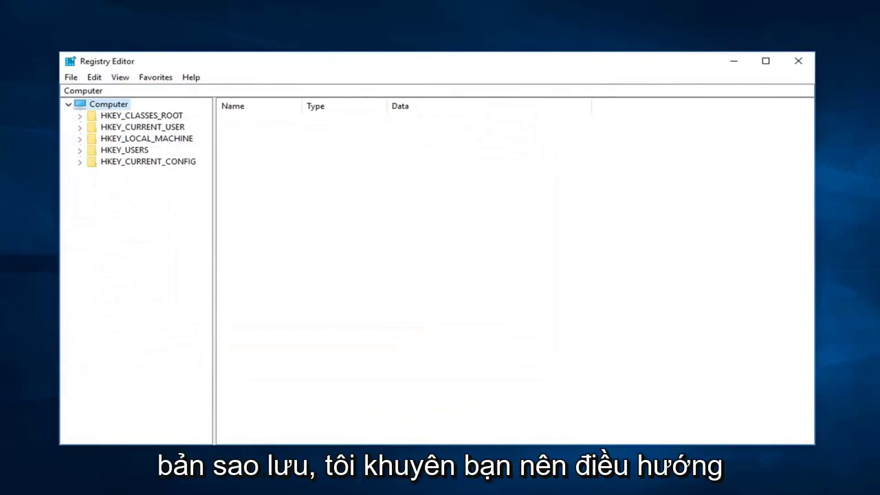
# - Expand HKEY_LOCAL_MACHINE\SOFTWARE\Microsoft and widen the key tree pane
pyautogui.click(156, 140)
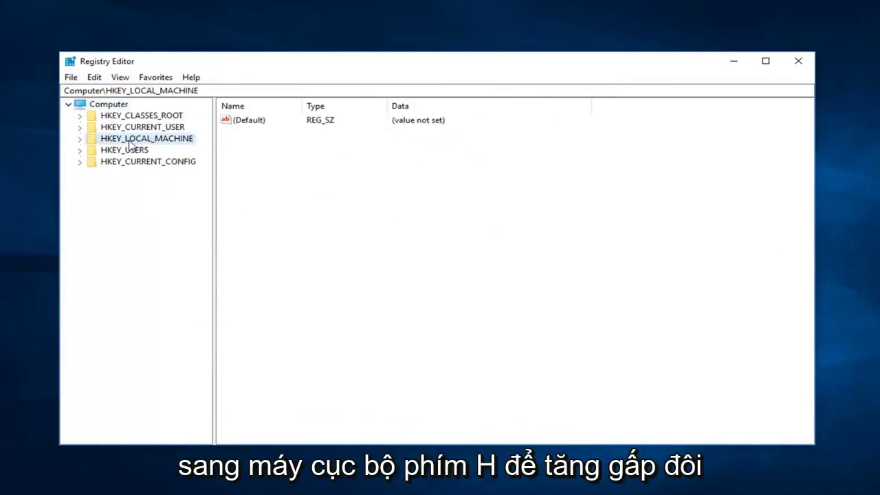
pyautogui.click(79, 139)
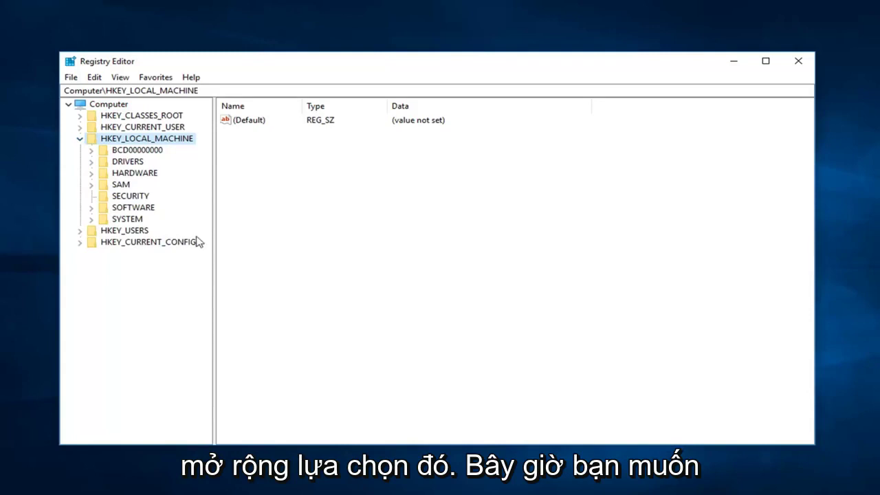
pyautogui.click(92, 207)
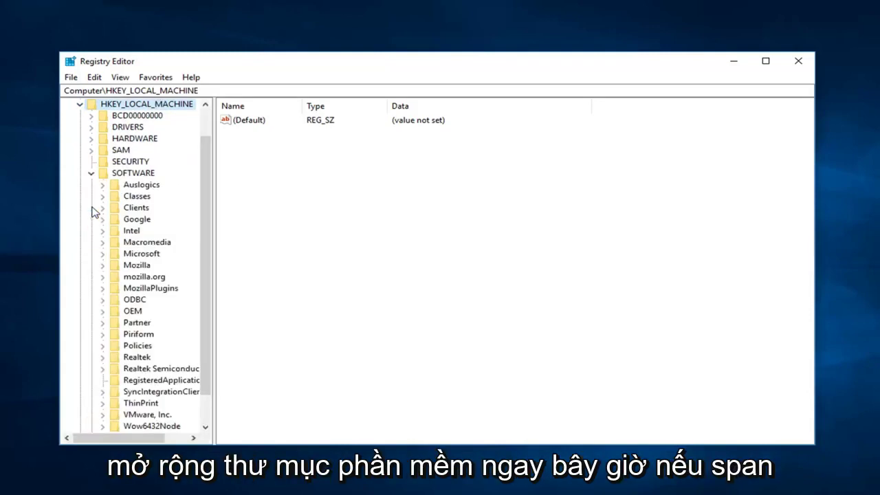
pyautogui.scroll(-1, 134, 200)
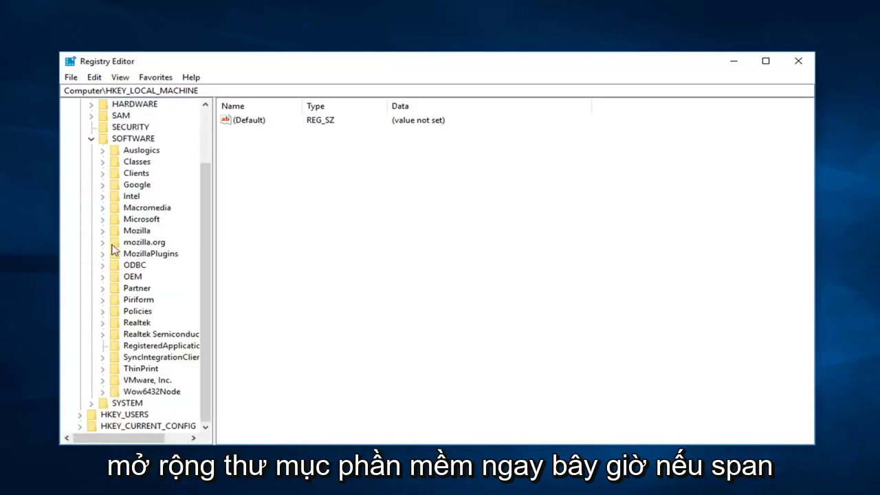
pyautogui.click(128, 219)
pyautogui.click(104, 222)
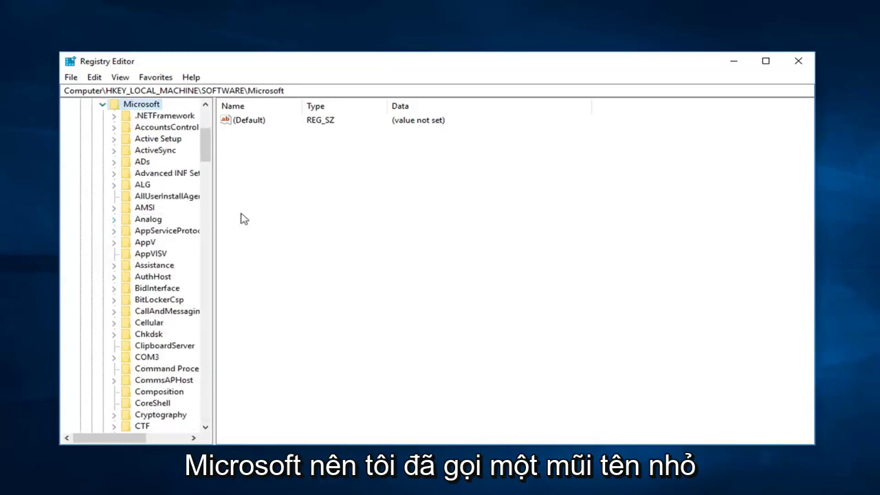
pyautogui.moveTo(215, 213); pyautogui.dragTo(333, 197)
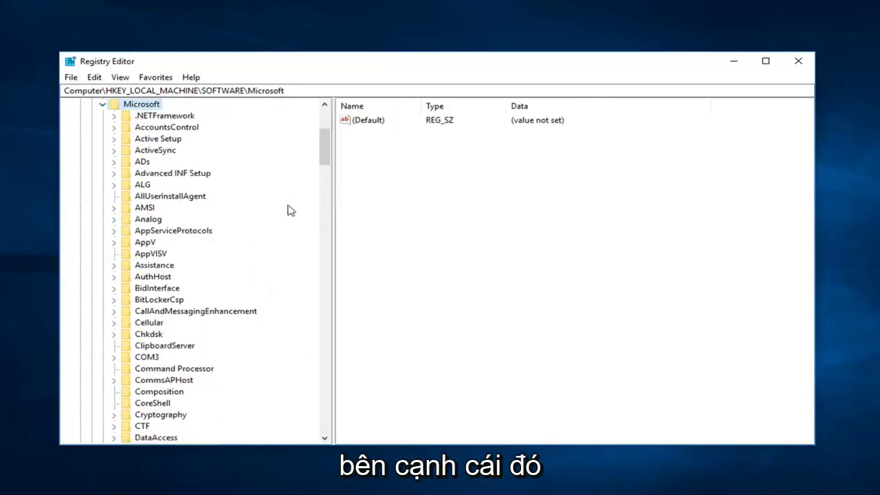
pyautogui.scroll(-5, 197, 277)
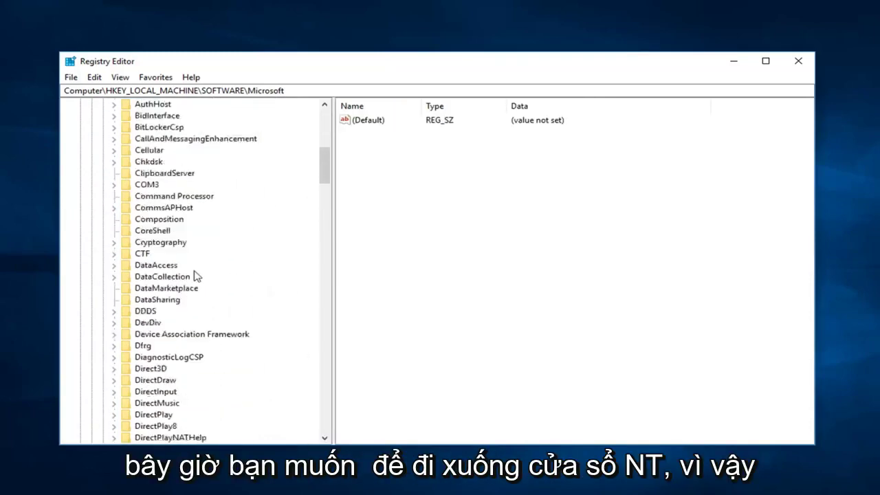
pyautogui.scroll(-10, 195, 277)
pyautogui.scroll(-9, 191, 276)
pyautogui.scroll(-9, 192, 277)
pyautogui.scroll(-6, 191, 277)
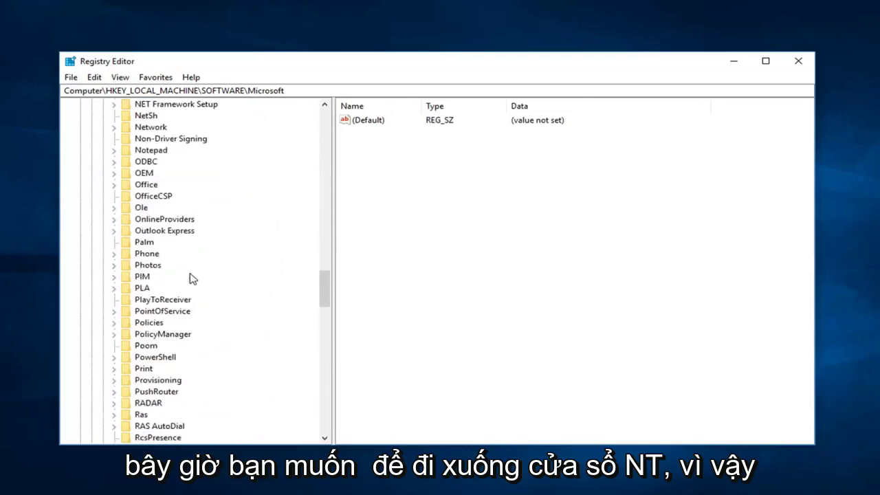
pyautogui.scroll(-10, 193, 277)
pyautogui.scroll(-8, 191, 278)
pyautogui.scroll(-8, 188, 282)
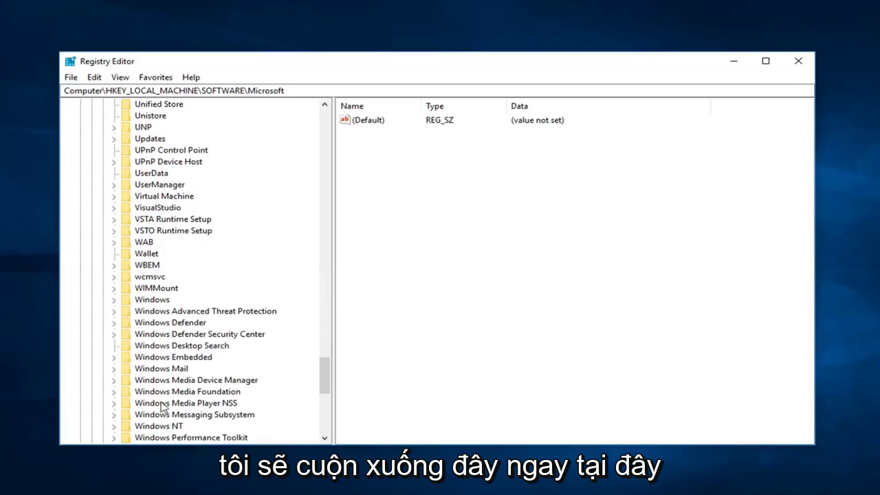
# - Expand Windows NT\CurrentVersion\ProfileList and select the S-1-5-18 subkey to list its values
pyautogui.click(158, 425)
pyautogui.scroll(-3, 160, 423)
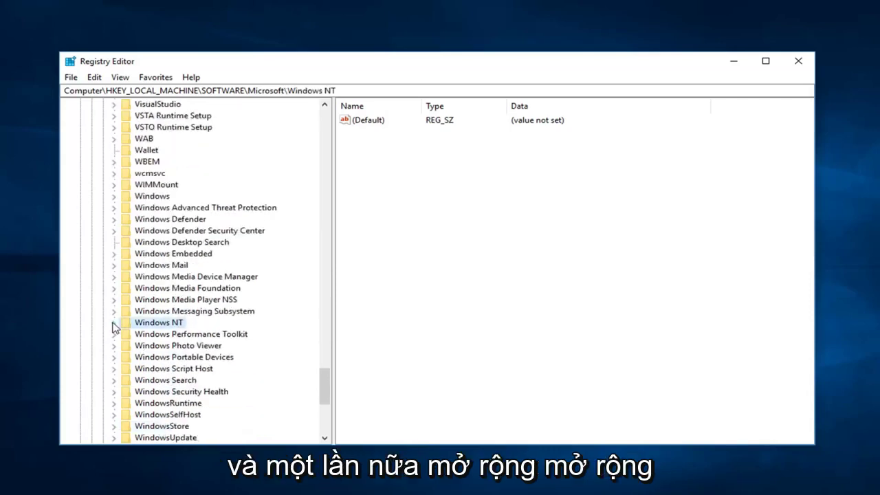
pyautogui.click(113, 323)
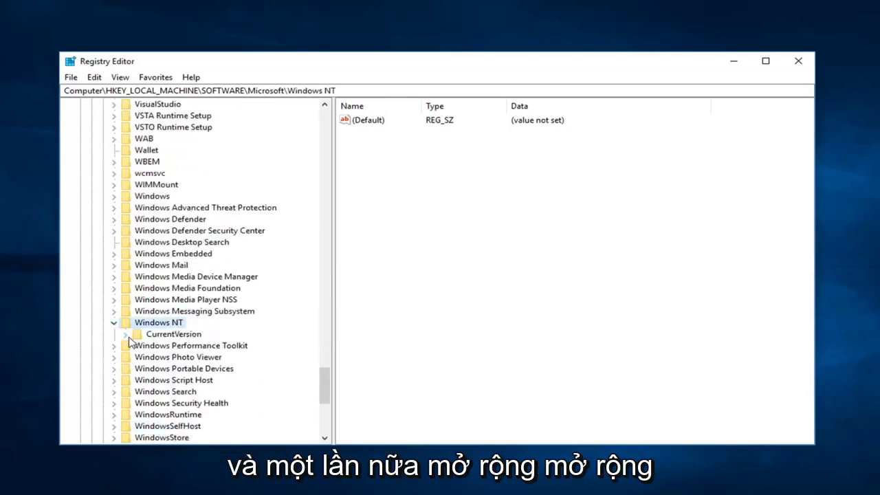
pyautogui.click(128, 336)
pyautogui.scroll(-4, 170, 310)
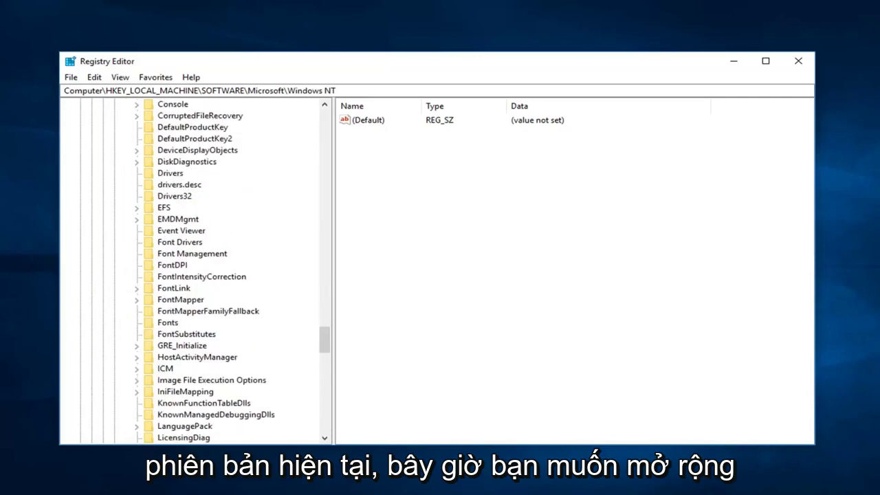
pyautogui.scroll(-2, 186, 318)
pyautogui.scroll(-7, 186, 318)
pyautogui.click(137, 380)
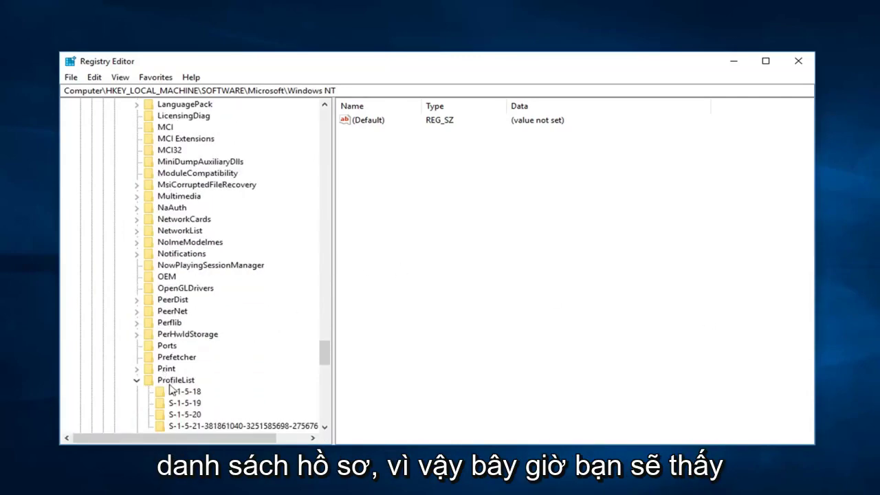
pyautogui.scroll(-2, 173, 386)
pyautogui.scroll(-1, 191, 341)
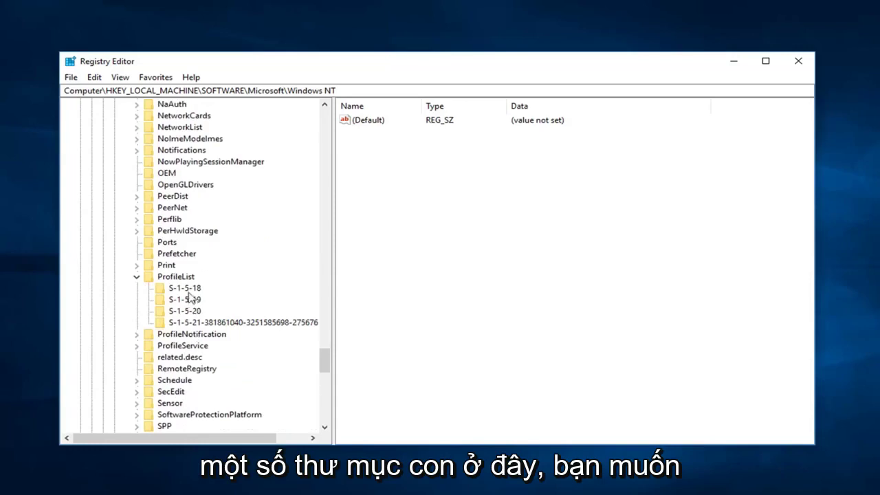
pyautogui.click(185, 287)
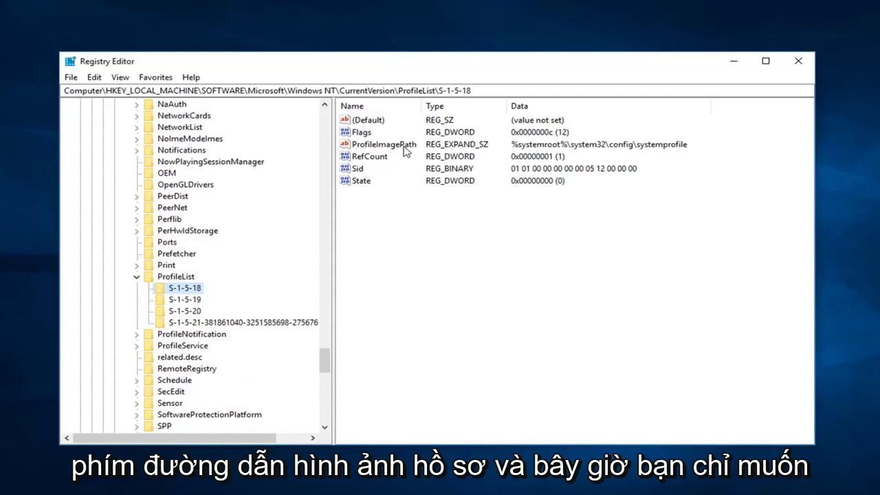
# - Change S-1-5-18's RefCount value data to 0, then close the Registry Editor window
pyautogui.doubleClick(364, 158)
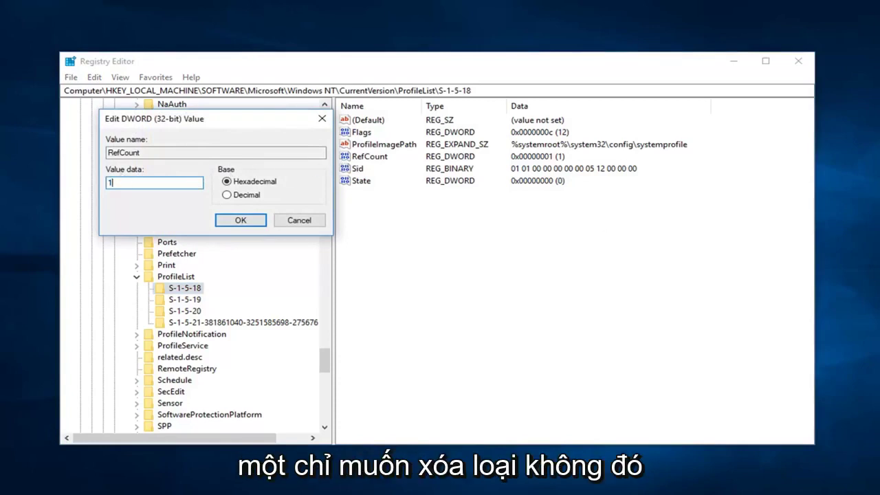
pyautogui.doubleClick(108, 183)
pyautogui.write('0')
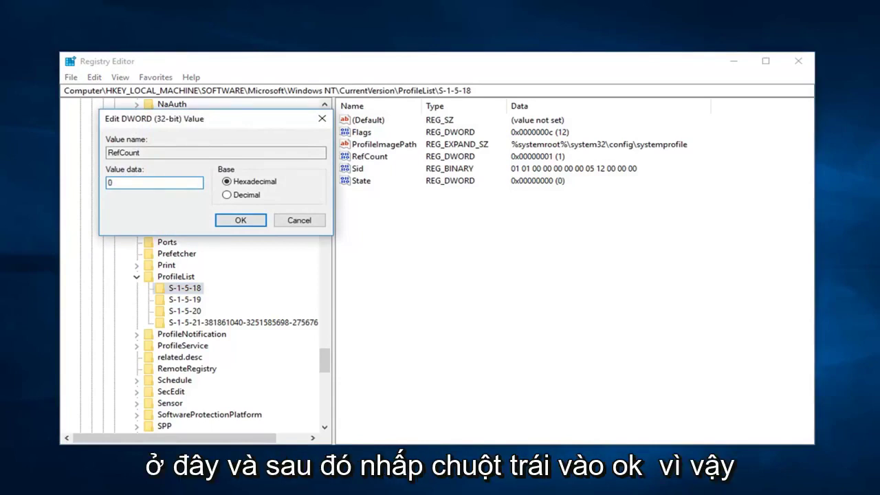
pyautogui.click(241, 220)
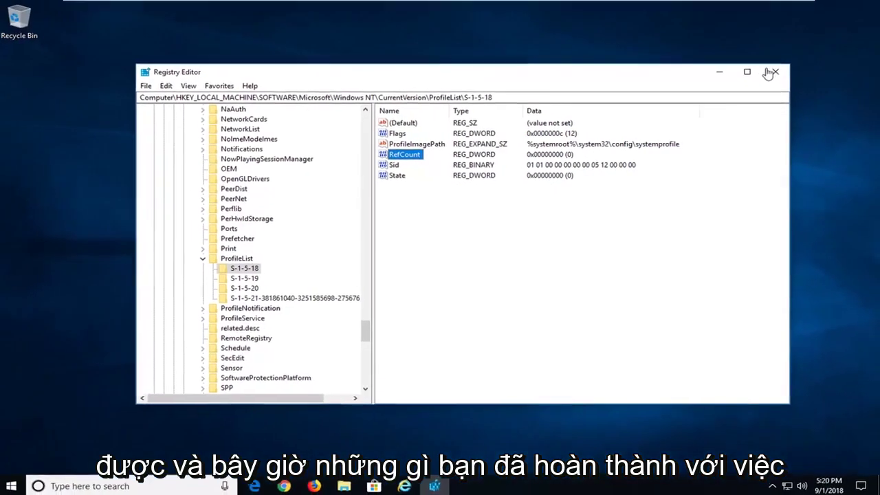
pyautogui.click(774, 73)
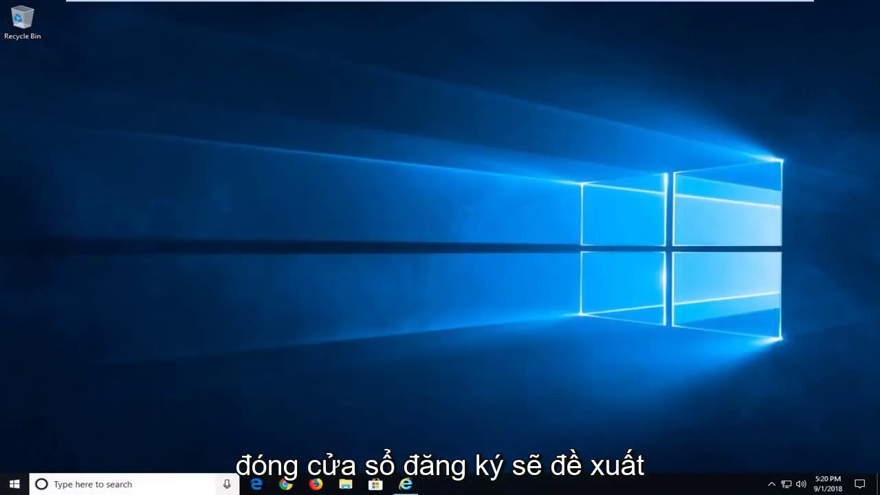
# - Search Start for 'windows updates' and open the Check for updates settings page
pyautogui.click(12, 484)
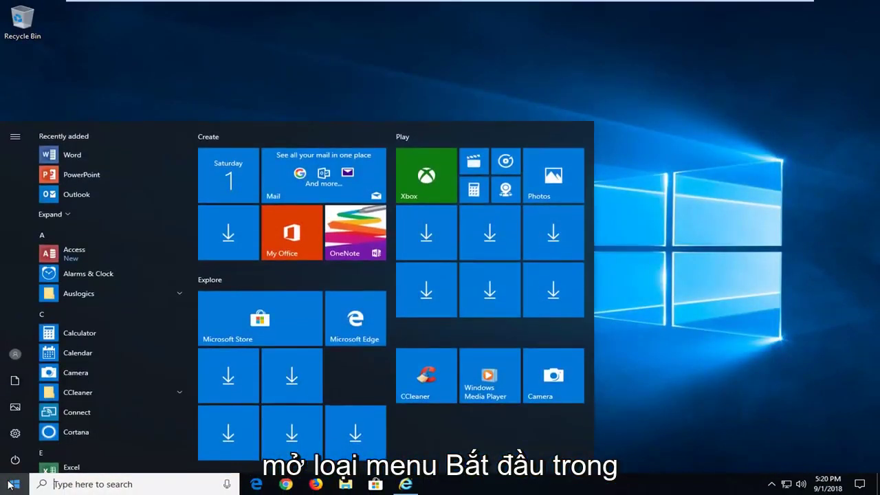
pyautogui.write('windows update')
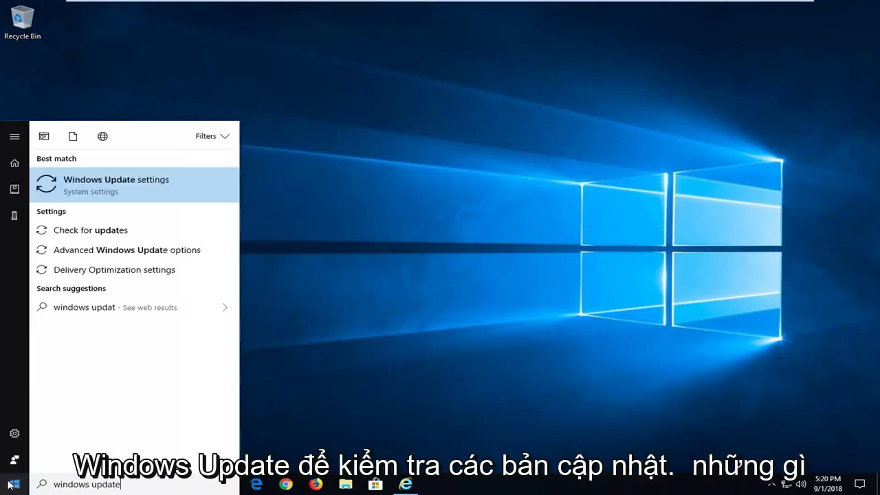
pyautogui.write('s')
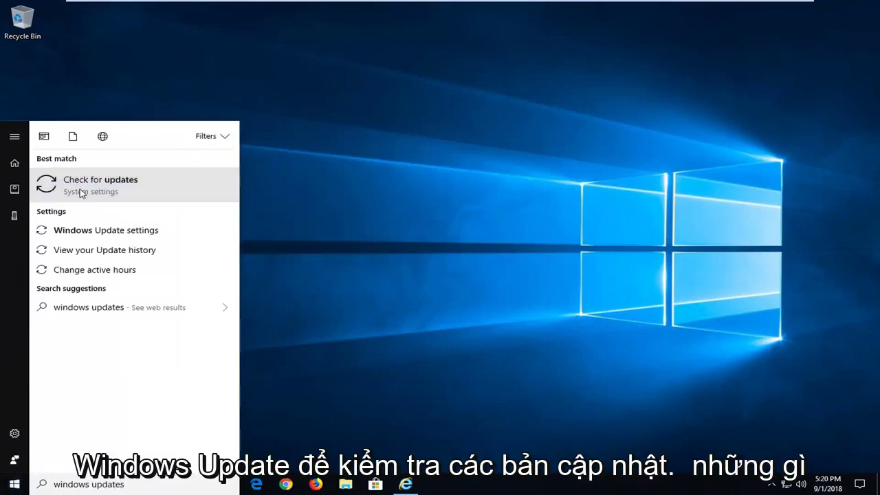
pyautogui.click(80, 189)
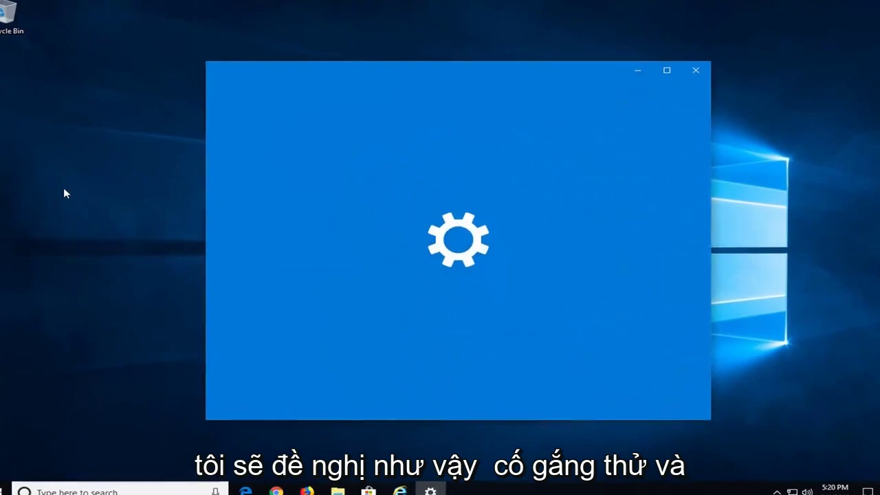